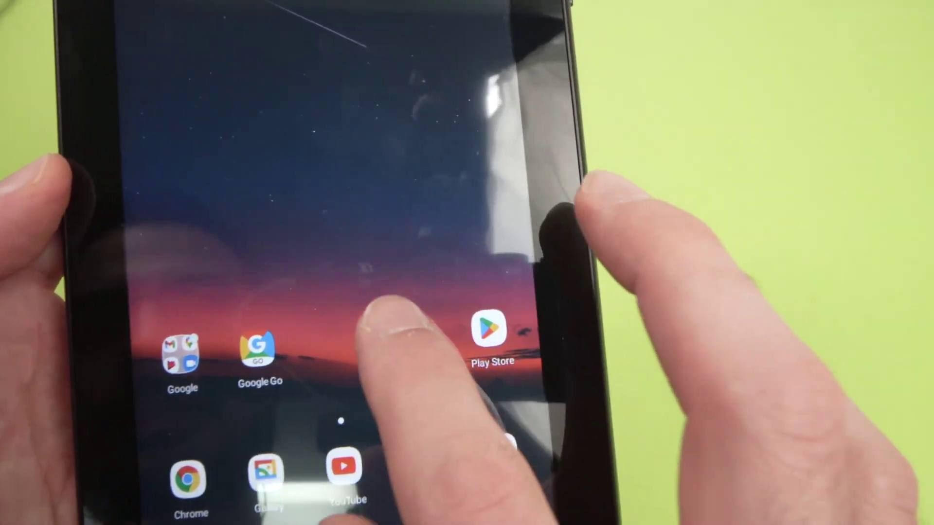
Open Settings and go to Connected devices to review paired Bluetooth devices
{"action": "left_click", "coordinate": [446, 339]}
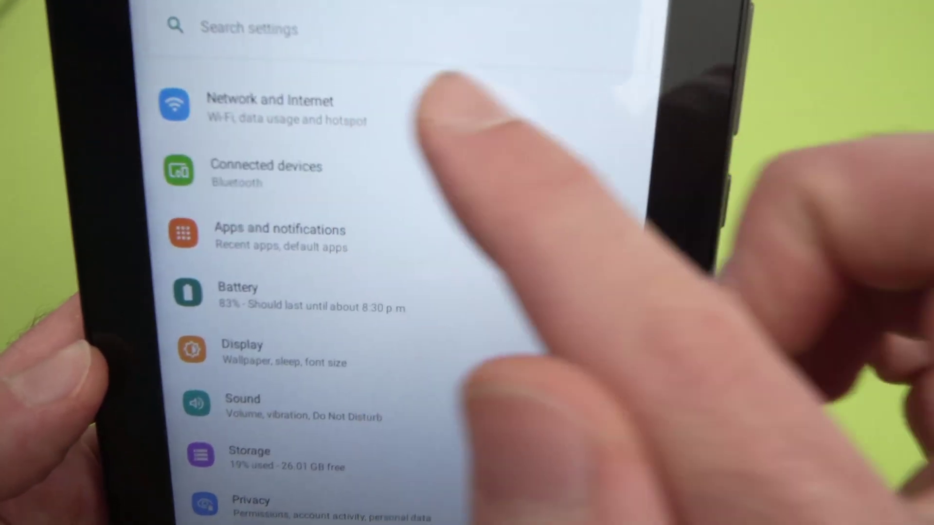
{"action": "left_click", "coordinate": [380, 175]}
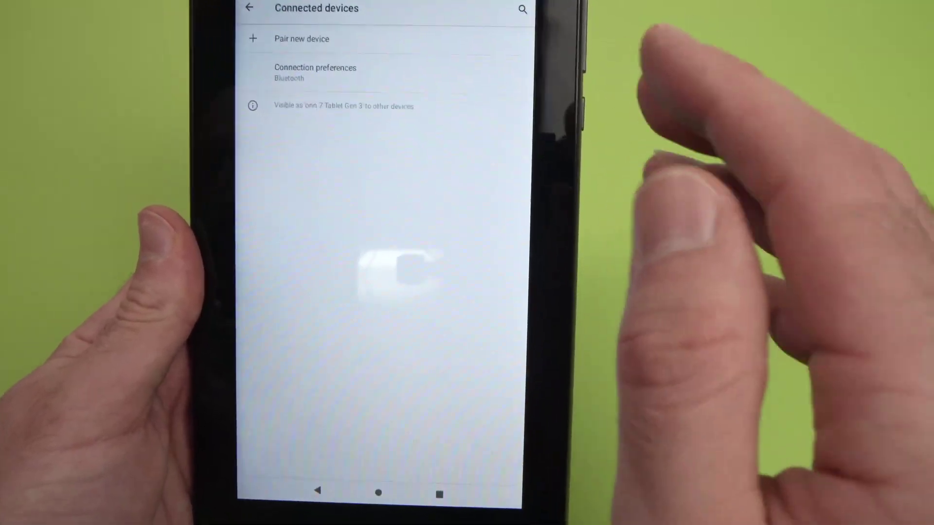
Raise the tablet volume two notches and expand the volume panel's sliders
{"action": "key", "text": "XF86AudioRaiseVolume"}
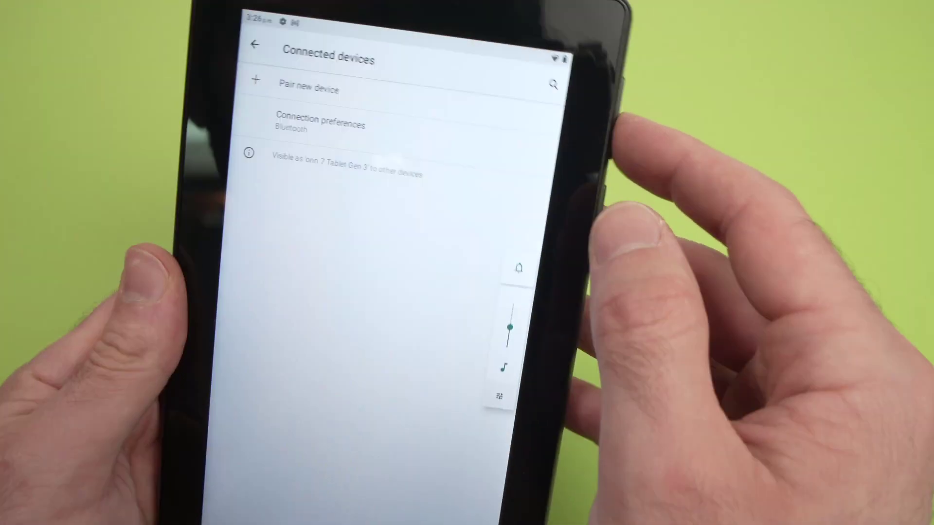
{"action": "key", "text": "XF86AudioRaiseVolume"}
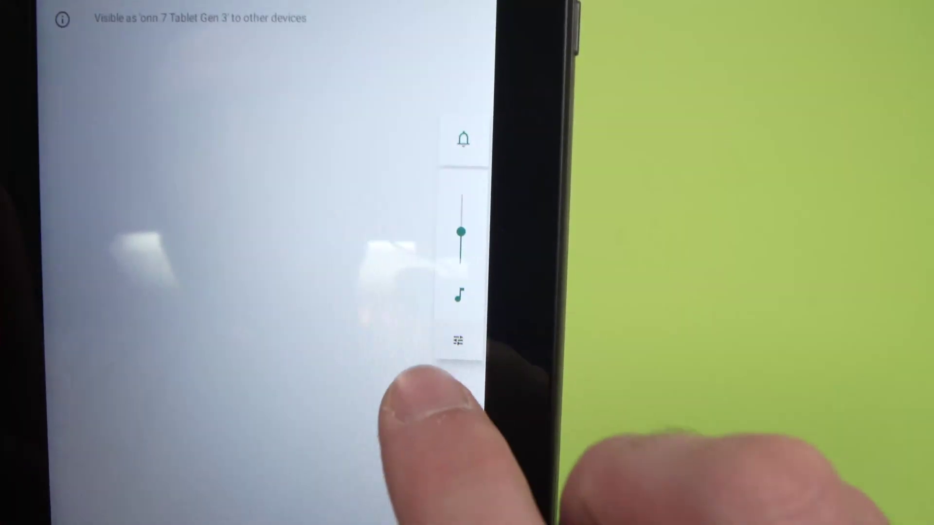
{"action": "left_click", "coordinate": [461, 339]}
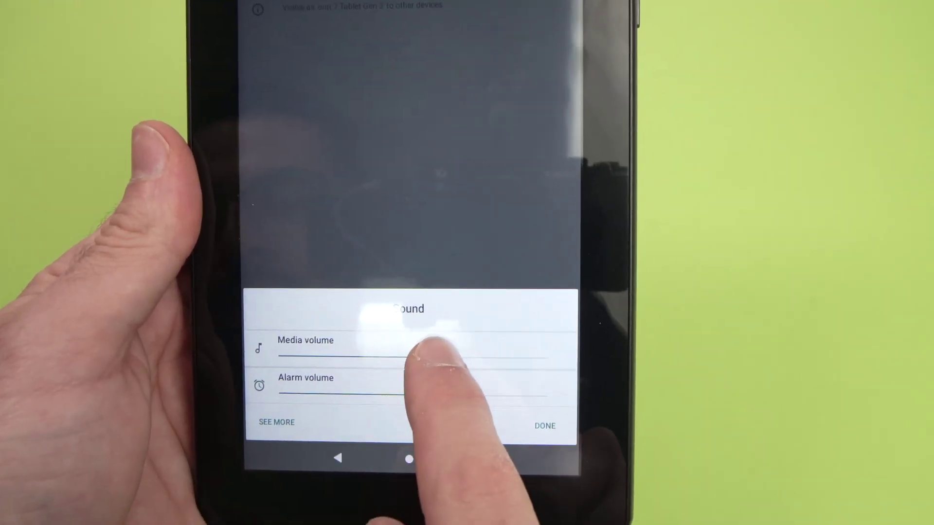
Set media and alarm volume to about two-thirds and show the full Sound page
{"action": "left_click", "coordinate": [437, 353]}
{"action": "left_click", "coordinate": [442, 390]}
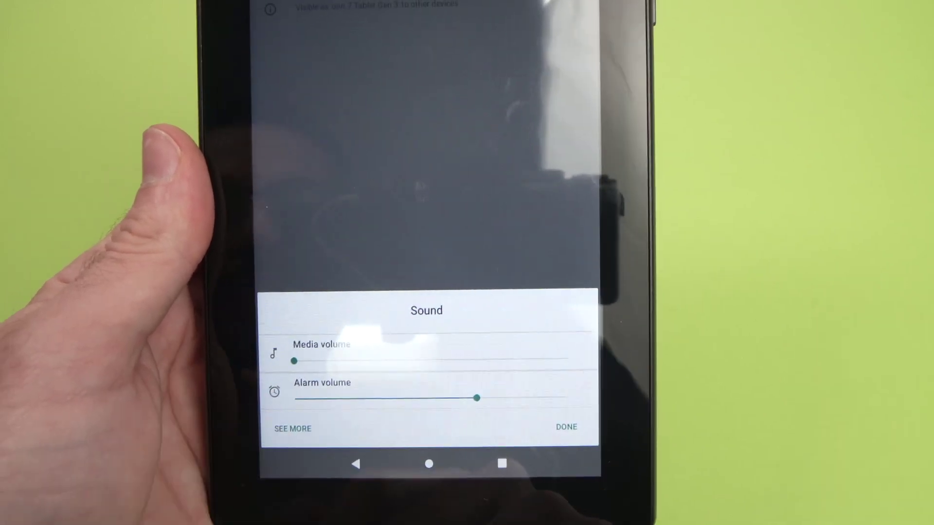
{"action": "left_click_drag", "start_coordinate": [307, 354], "coordinate": [417, 352]}
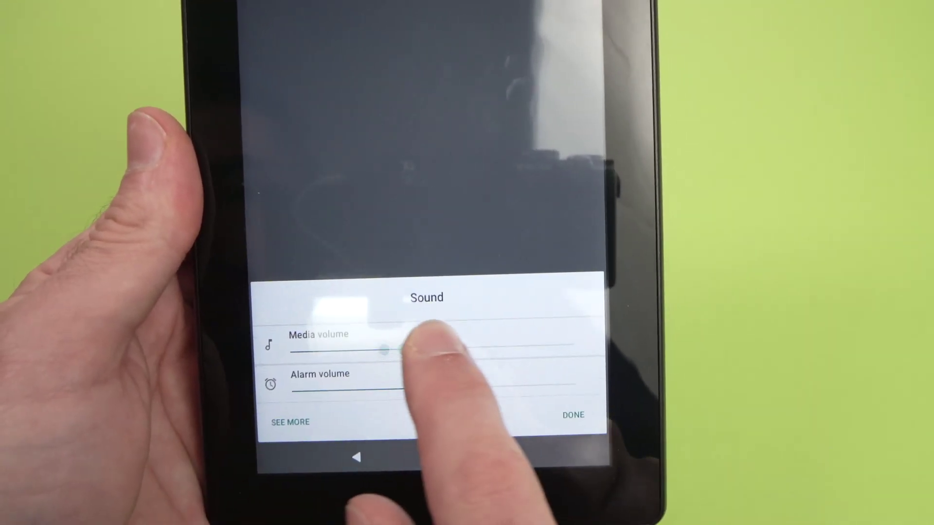
{"action": "left_click", "coordinate": [480, 392]}
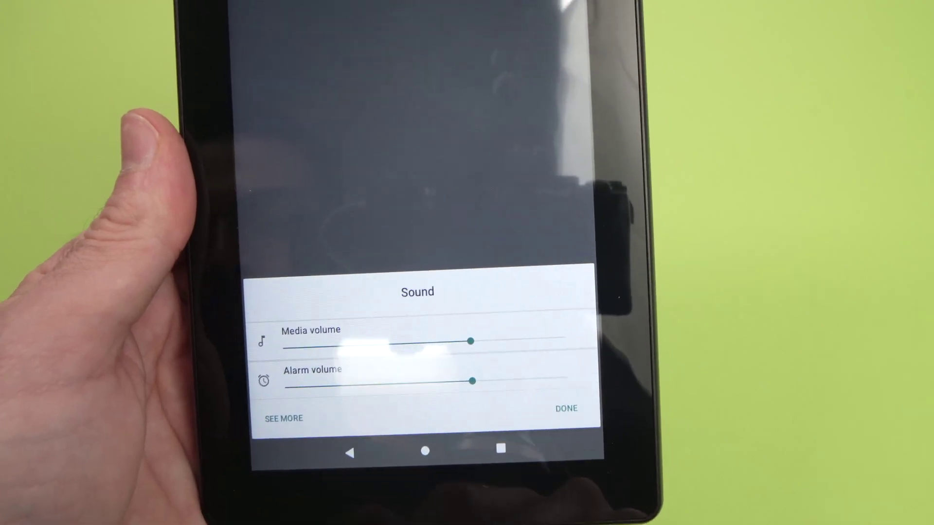
{"action": "left_click", "coordinate": [306, 410]}
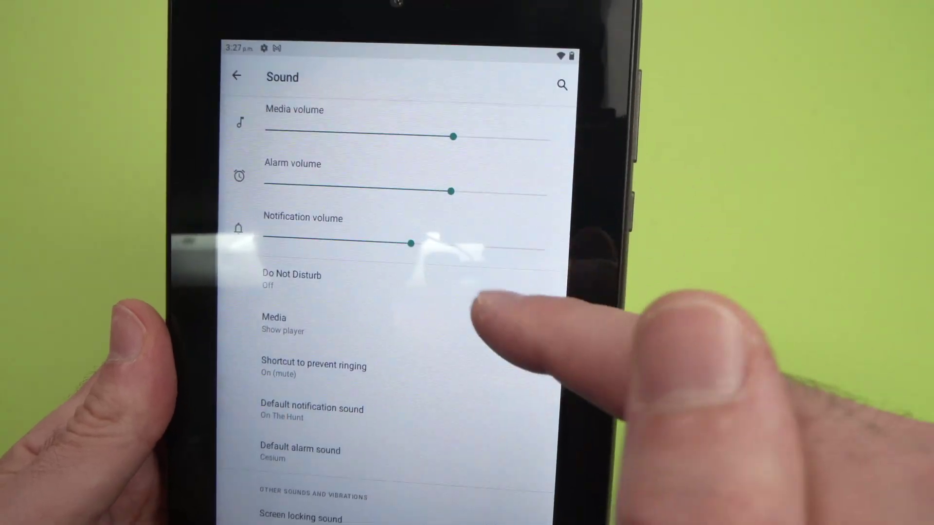
Drag the notification volume slider up to match the media and alarm levels
{"action": "left_click_drag", "start_coordinate": [401, 198], "coordinate": [438, 198]}
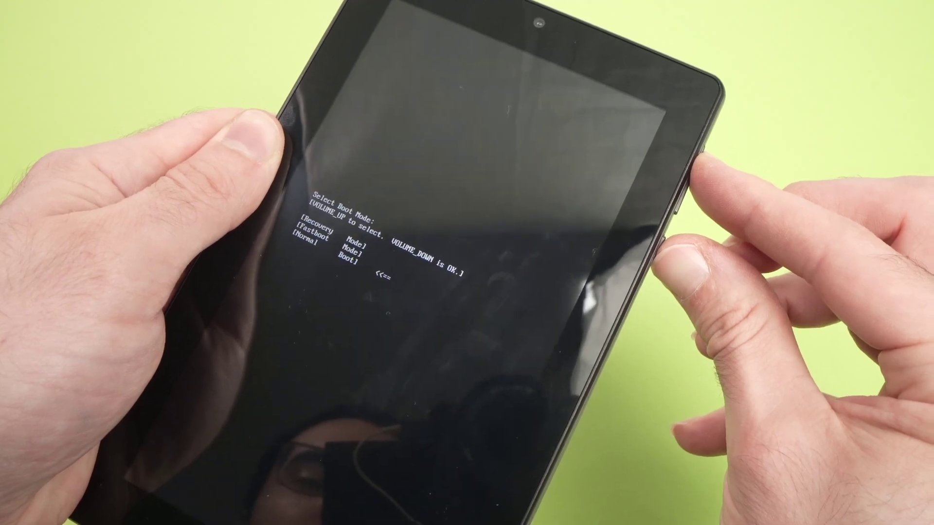
Highlight Recovery Mode in Select Boot Mode and confirm it with Volume Down
{"action": "key", "text": "XF86AudioRaiseVolume"}
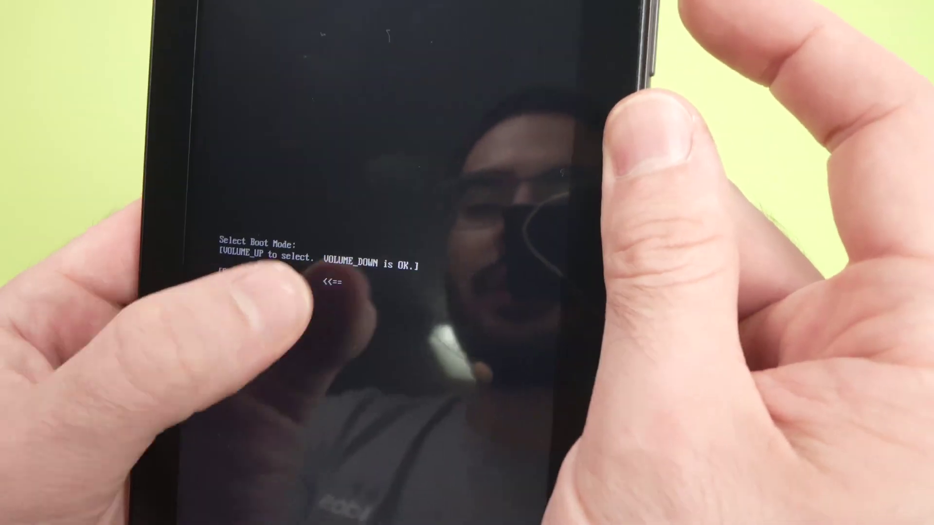
{"action": "key", "text": "XF86AudioRaiseVolume"}
{"action": "key", "text": "XF86AudioRaiseVolume"}
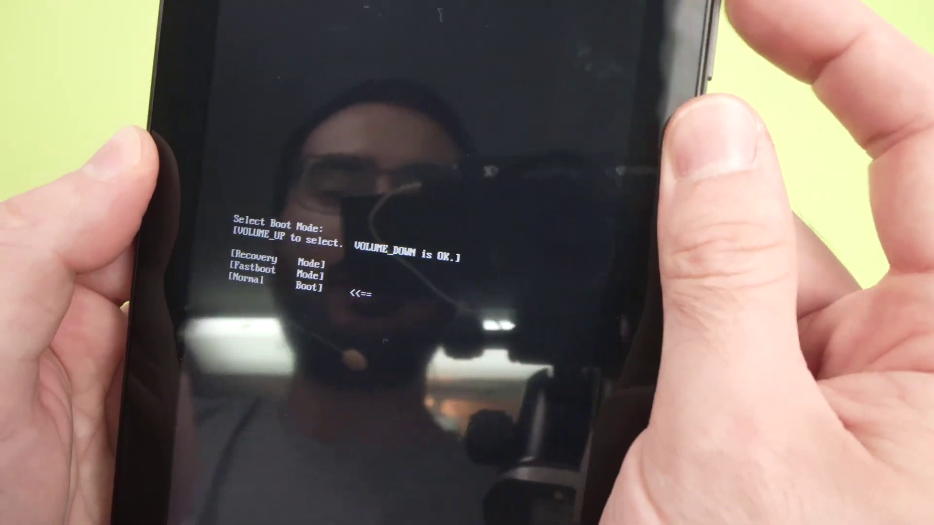
{"action": "key", "text": "XF86AudioRaiseVolume"}
{"action": "key", "text": "XF86AudioRaiseVolume"}
{"action": "key", "text": "XF86AudioRaiseVolume"}
{"action": "key", "text": "XF86AudioRaiseVolume"}
{"action": "key", "text": "XF86AudioRaiseVolume"}
{"action": "key", "text": "XF86AudioRaiseVolume"}
{"action": "key", "text": "XF86AudioRaiseVolume"}
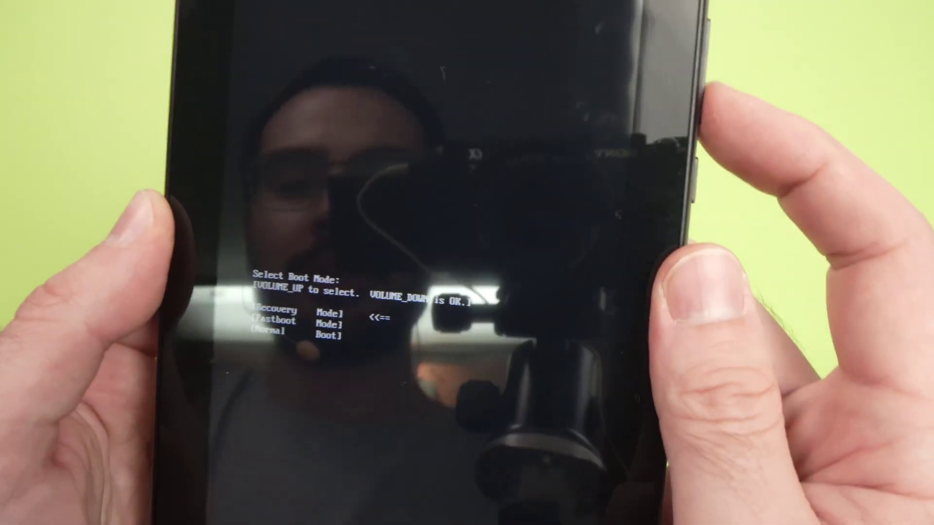
{"action": "key", "text": "XF86AudioLowerVolume"}
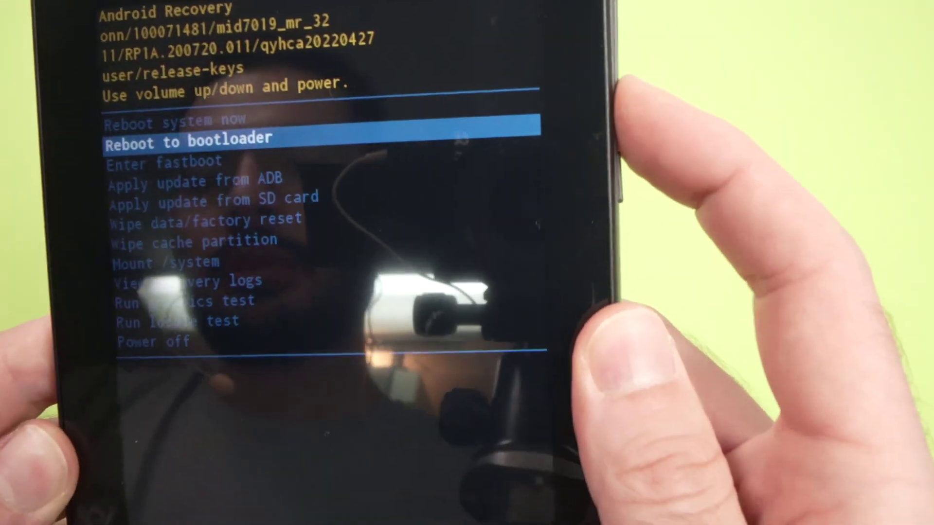
Choose Wipe cache partition and confirm Yes on the cannot-be-undone warning
{"action": "key", "text": "Down"}
{"action": "key", "text": "Down"}
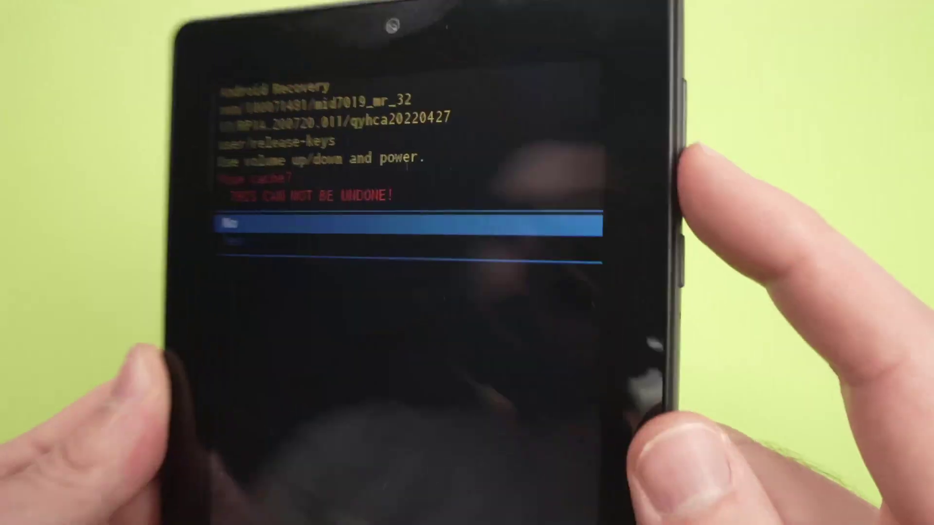
{"action": "key", "text": "Down"}
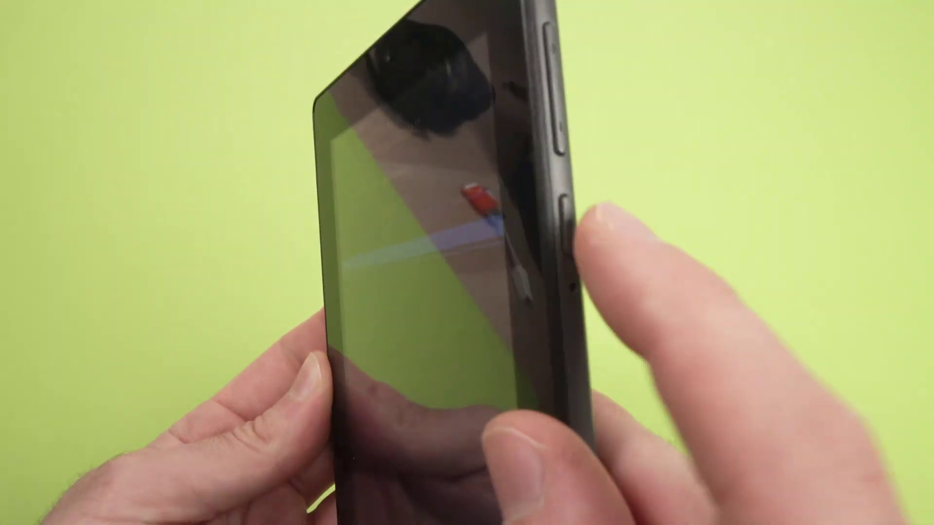
{"action": "key", "text": "Return"}
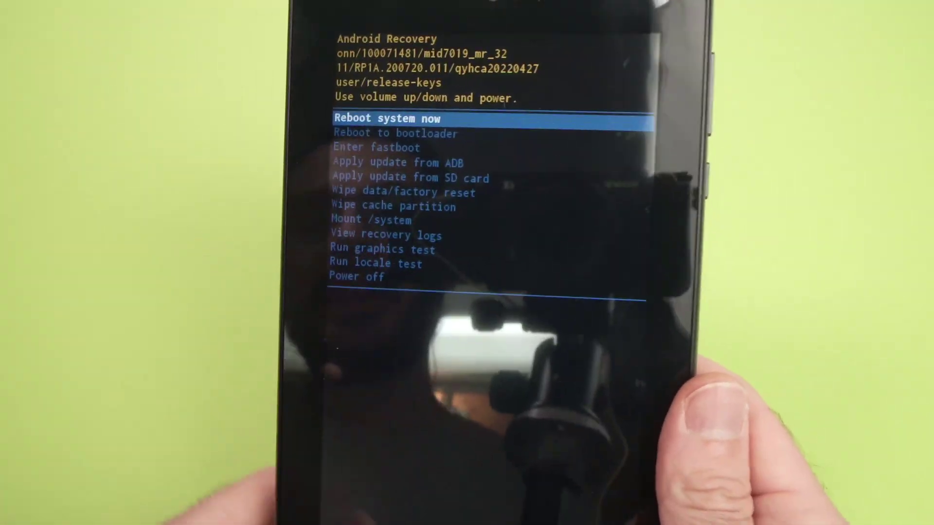